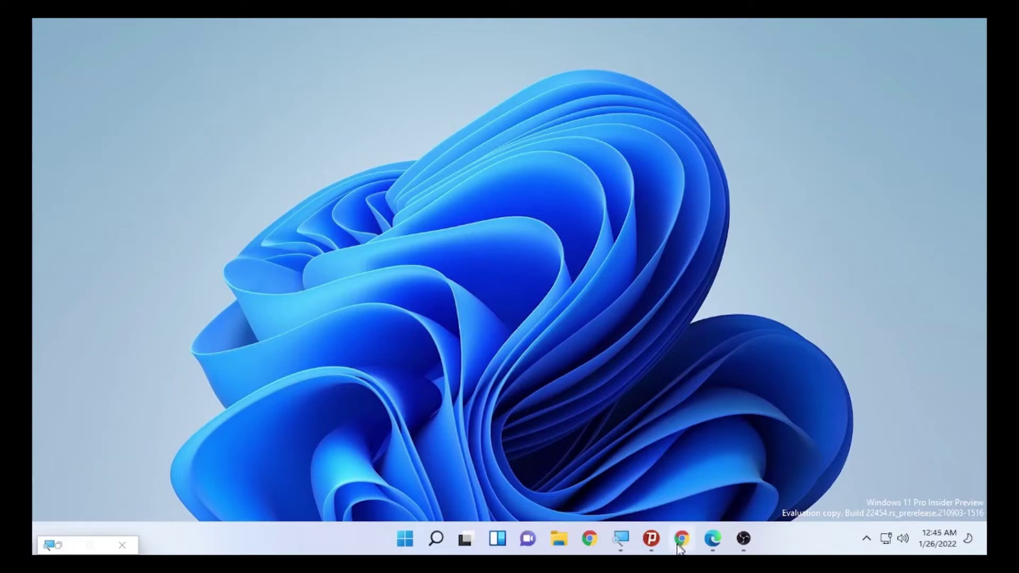
- Bring the Chrome window forward and close the old chrome web store search tab
{"action": "mouse_move", "coordinate": [680, 544]}
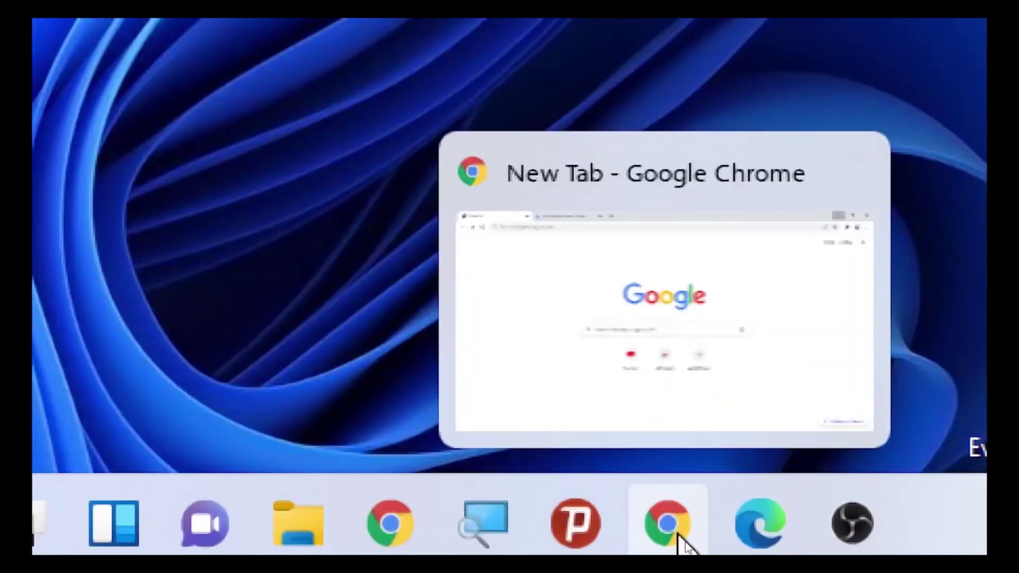
{"action": "left_click", "coordinate": [683, 538]}
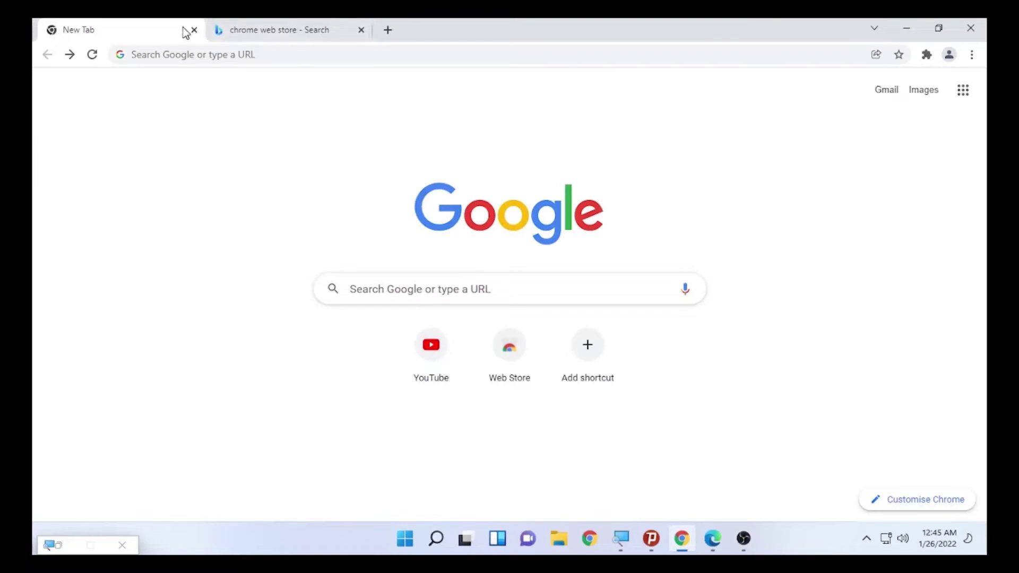
{"action": "left_click", "coordinate": [361, 30]}
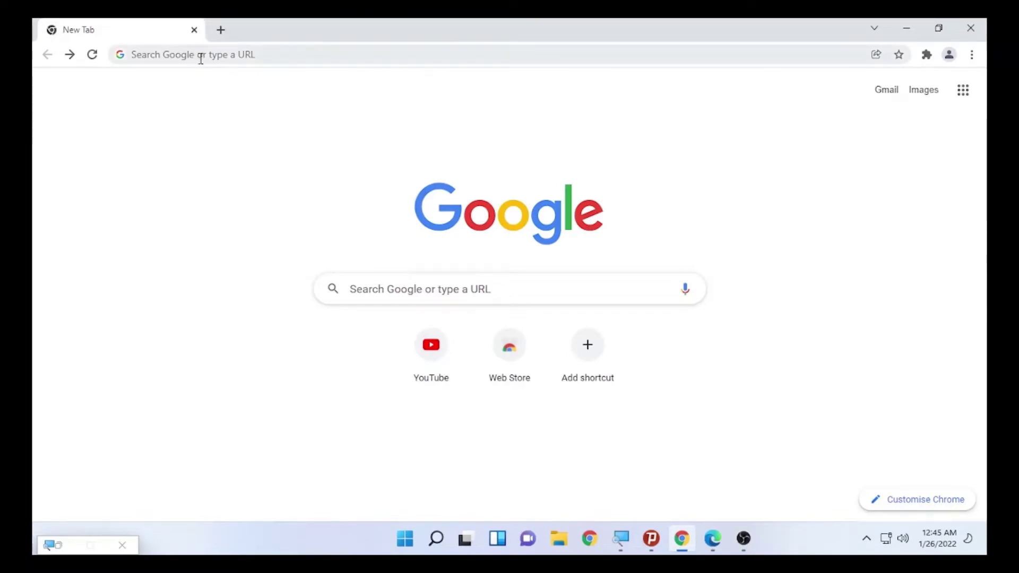
- Search Google for 'chrome web store' and open the Chrome Web Store result
{"action": "left_click", "coordinate": [154, 57]}
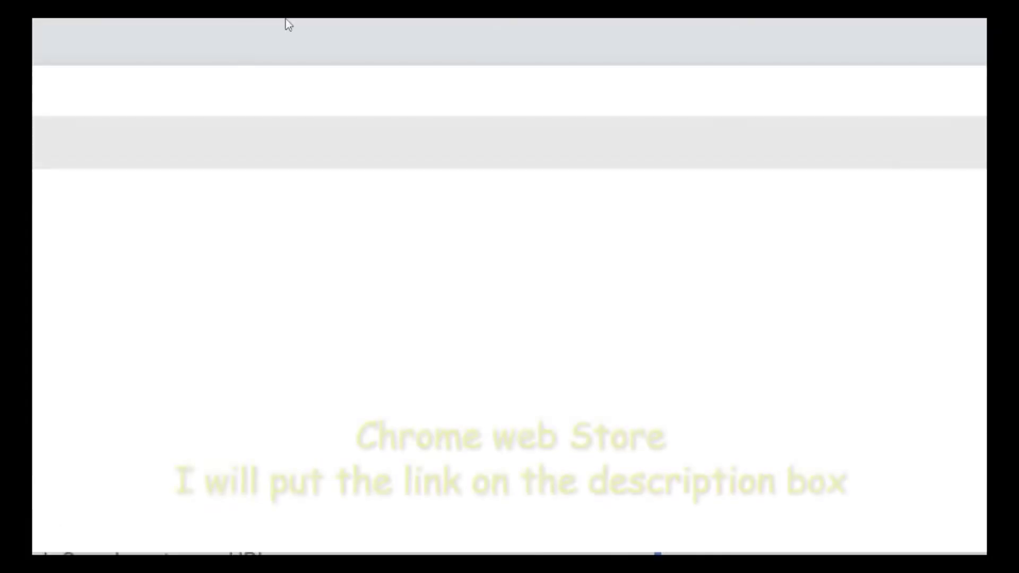
{"action": "type", "text": "c"}
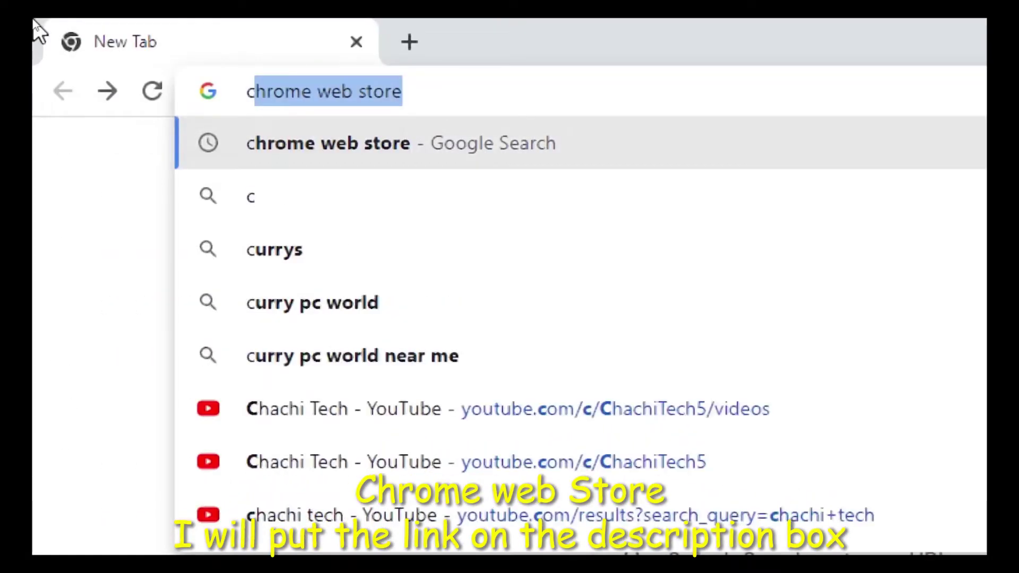
{"action": "type", "text": "hrome "}
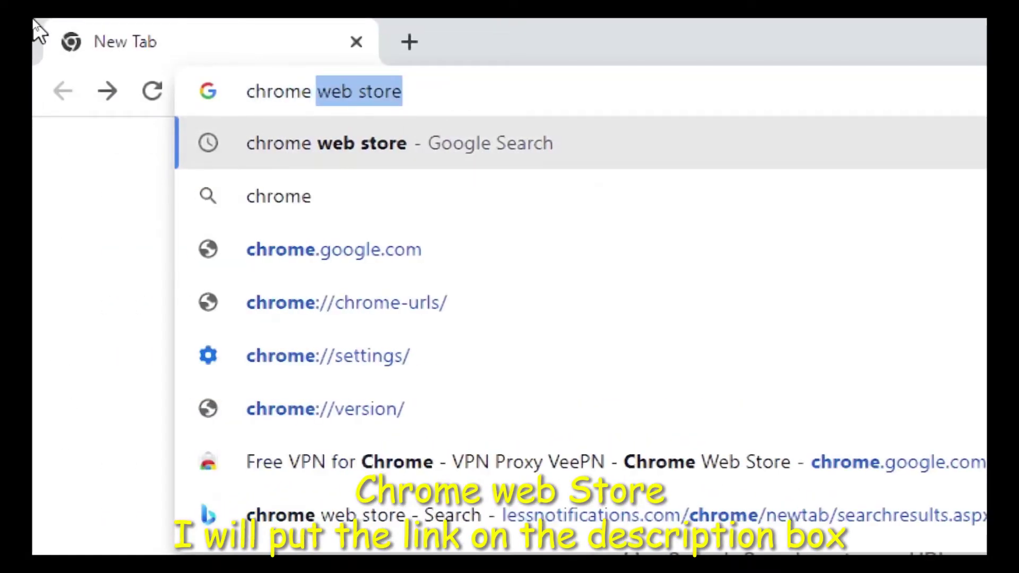
{"action": "type", "text": "web s"}
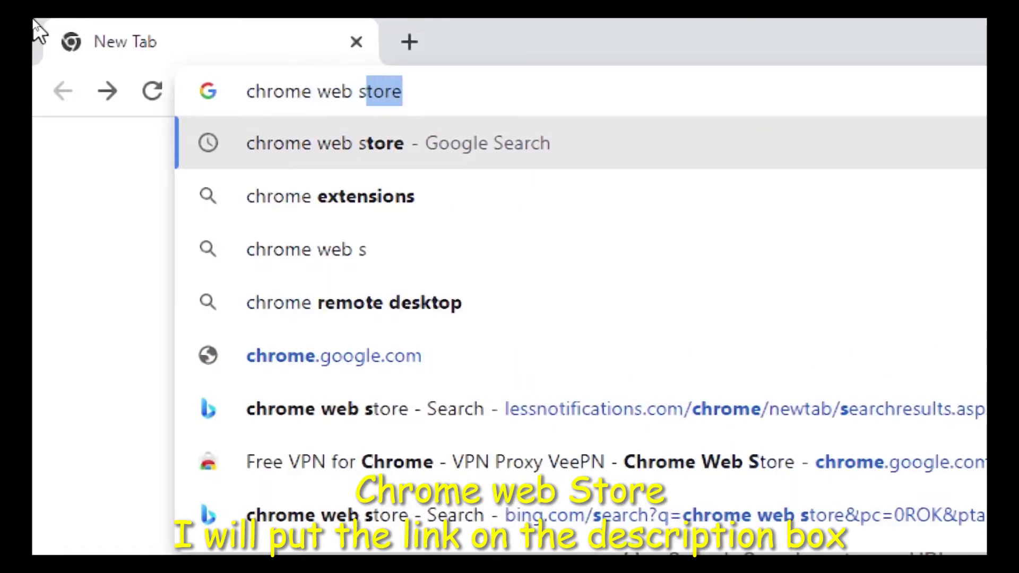
{"action": "type", "text": "tore"}
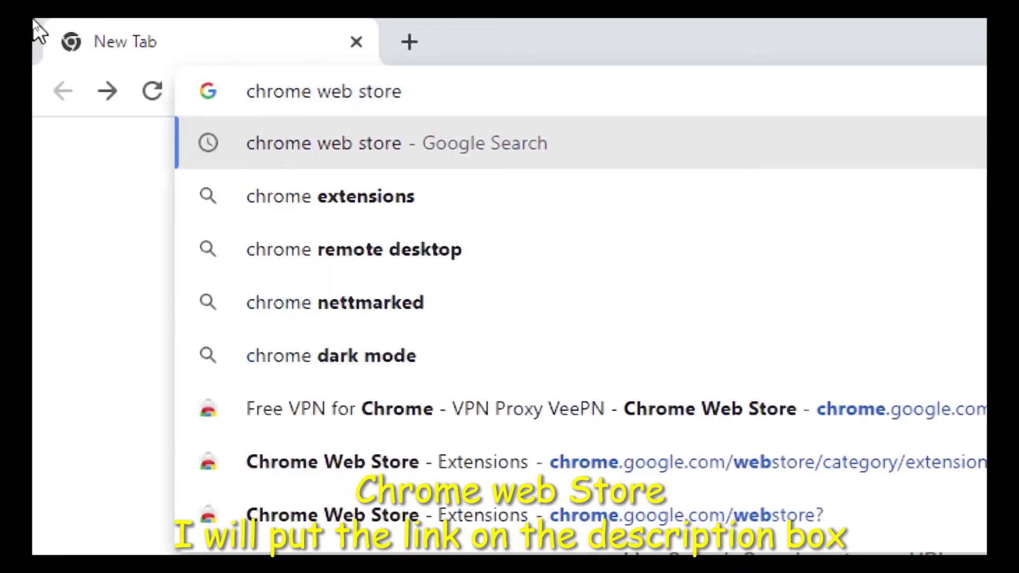
{"action": "key", "text": "Return"}
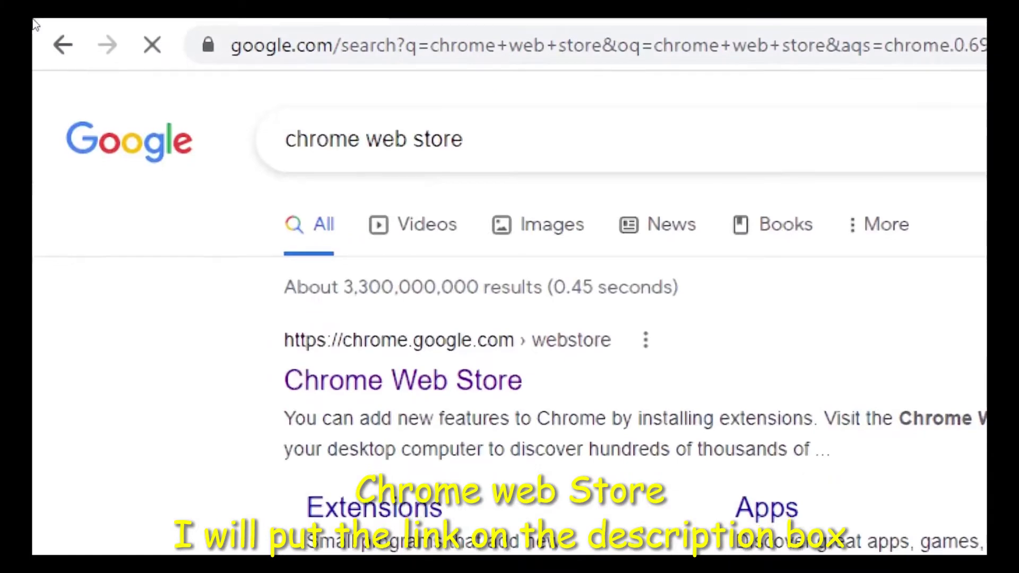
{"action": "left_click", "coordinate": [314, 392]}
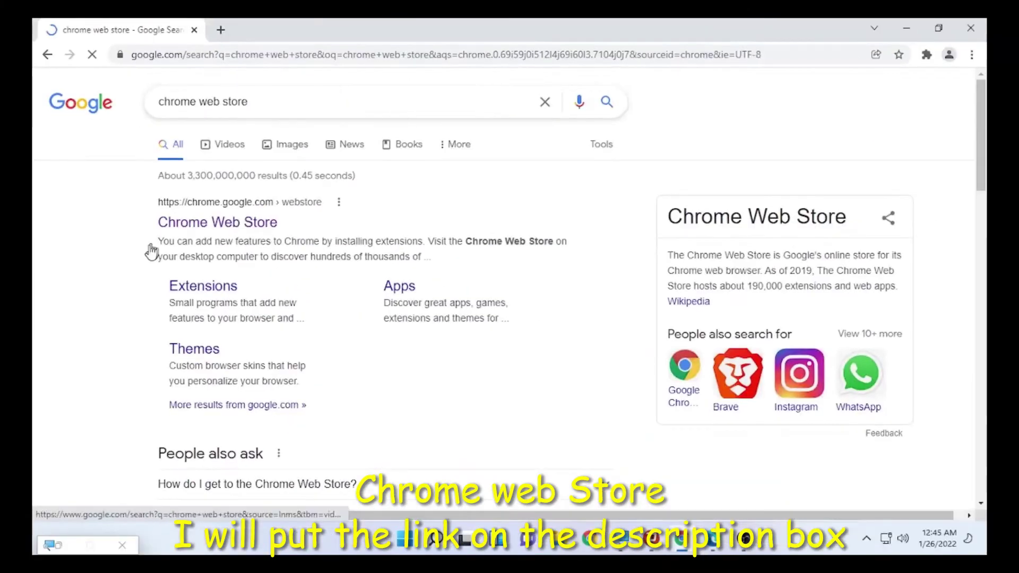
- Go to the Chrome Web Store site and show its Extensions category
{"action": "left_click", "coordinate": [242, 213]}
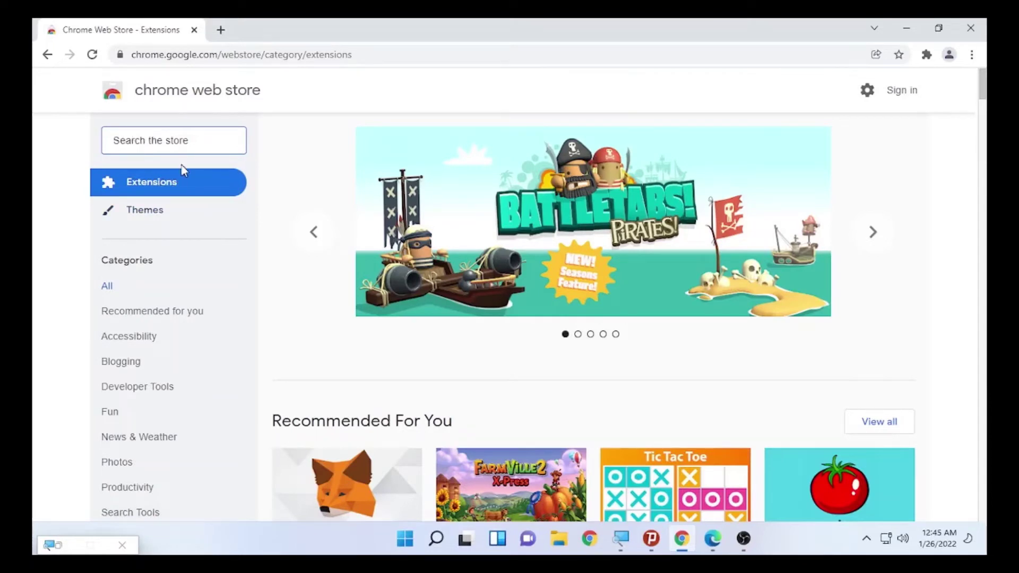
{"action": "left_click", "coordinate": [167, 186]}
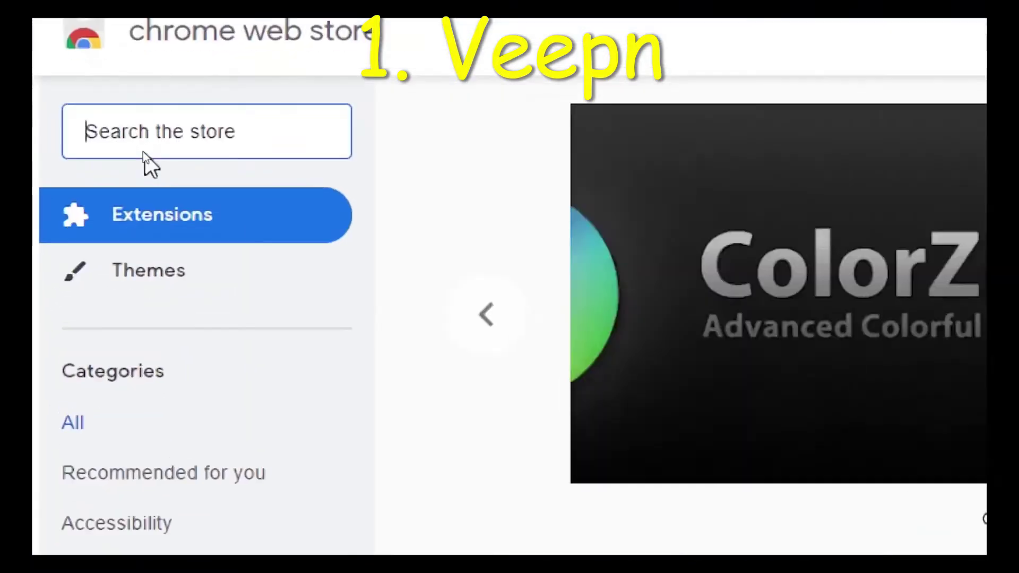
- Search the store for 'veepn' using the veepn suggestion
{"action": "left_click", "coordinate": [222, 158]}
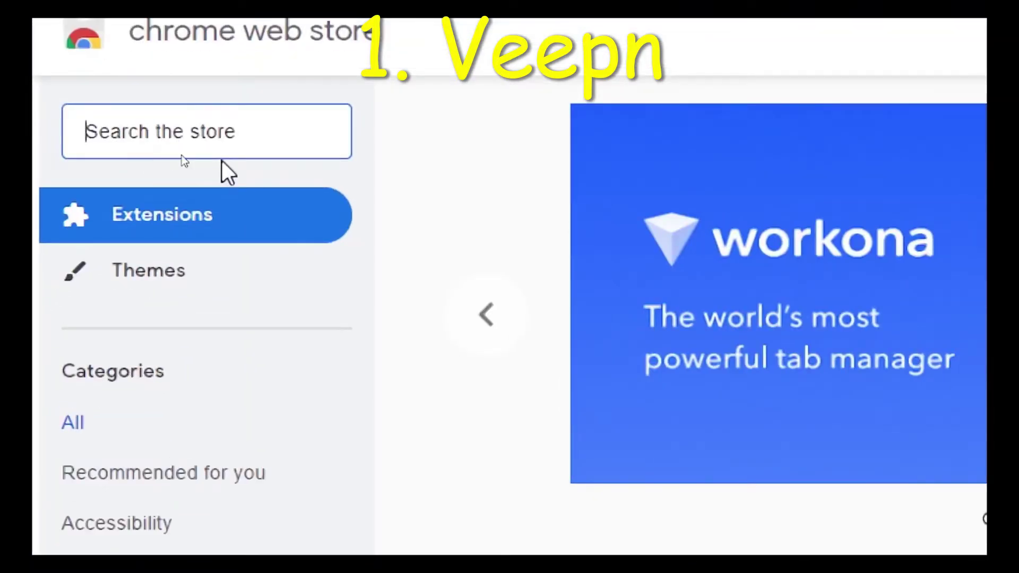
{"action": "type", "text": "vee"}
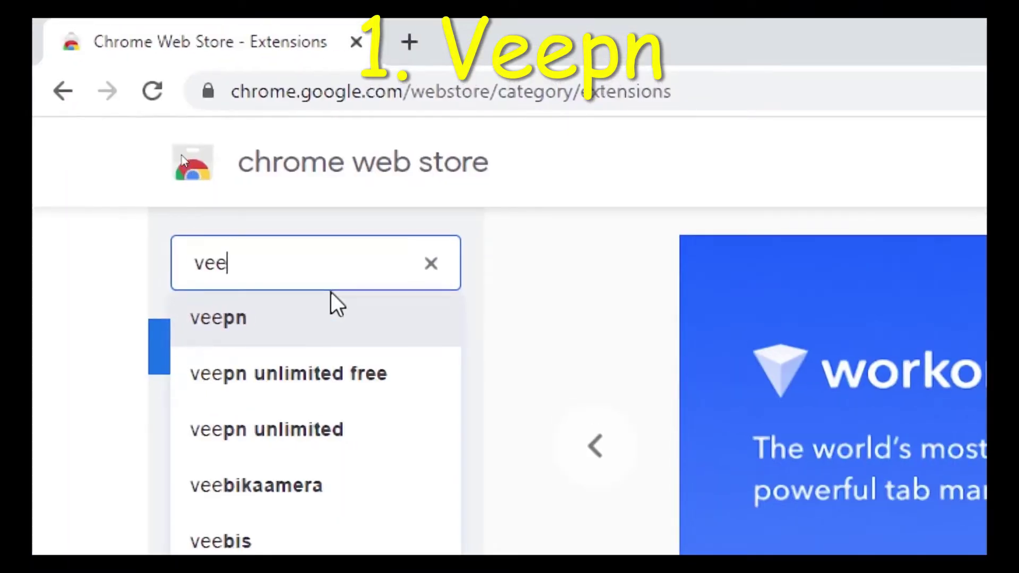
{"action": "type", "text": "pn"}
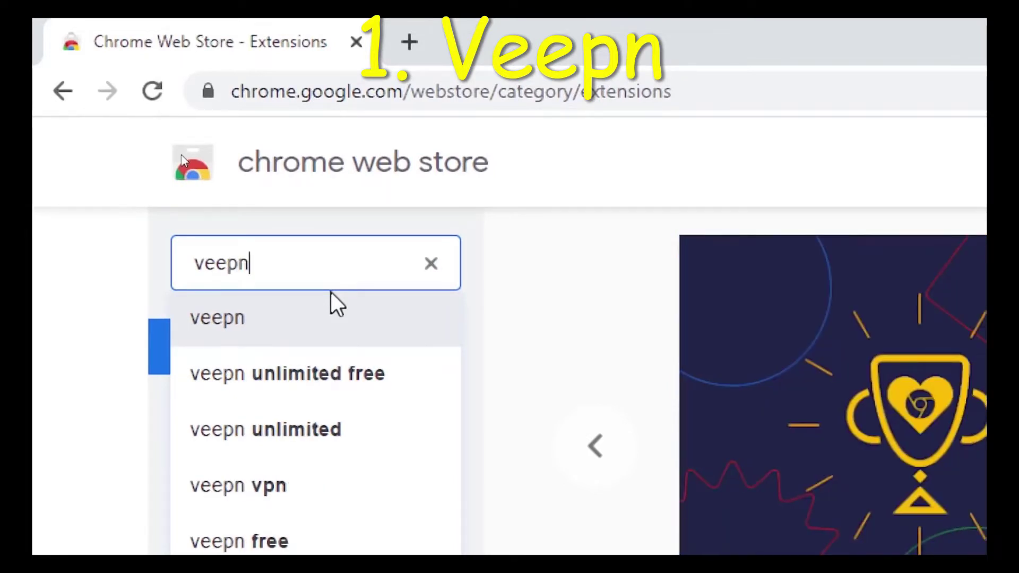
{"action": "left_click", "coordinate": [330, 294]}
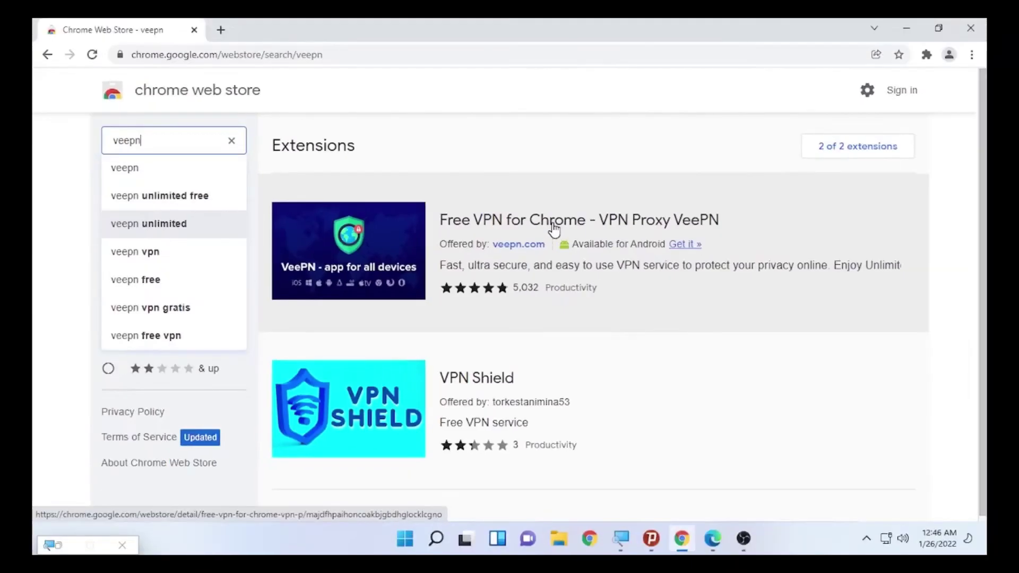
- Add the Free VPN for Chrome - VPN Proxy VeePN extension to Chrome and confirm it
{"action": "left_click", "coordinate": [553, 229]}
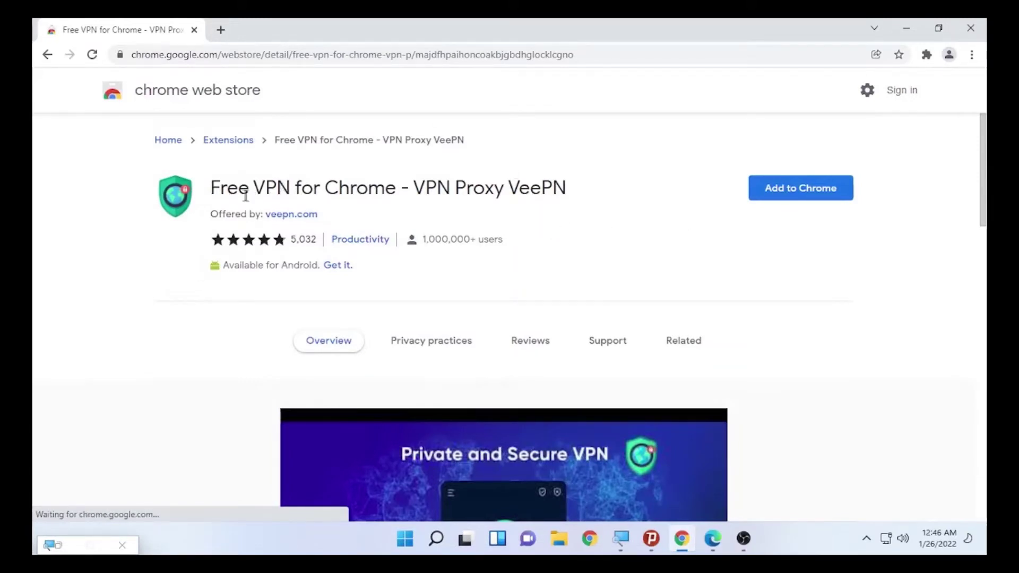
{"action": "left_click", "coordinate": [817, 194]}
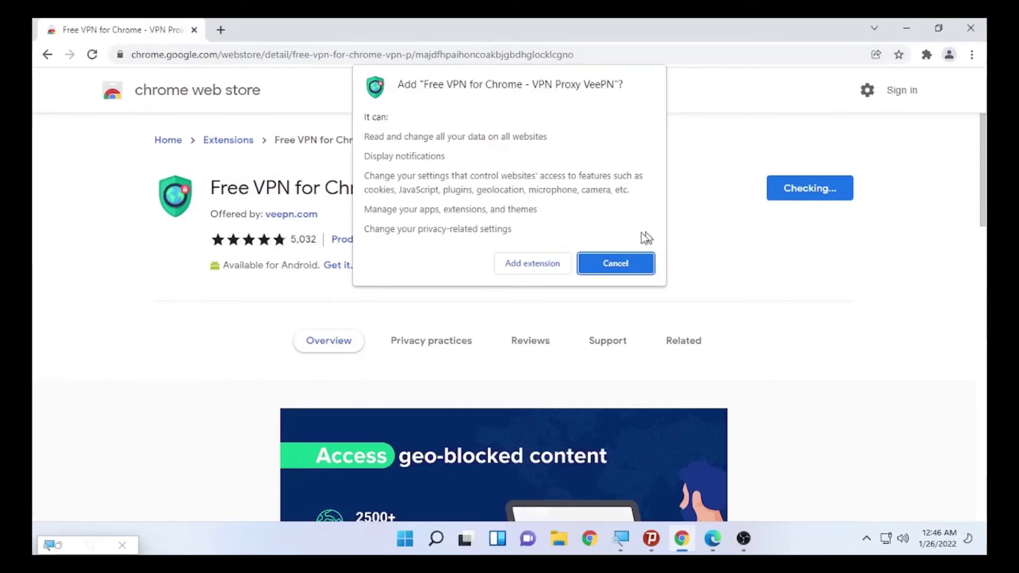
{"action": "left_click", "coordinate": [533, 260]}
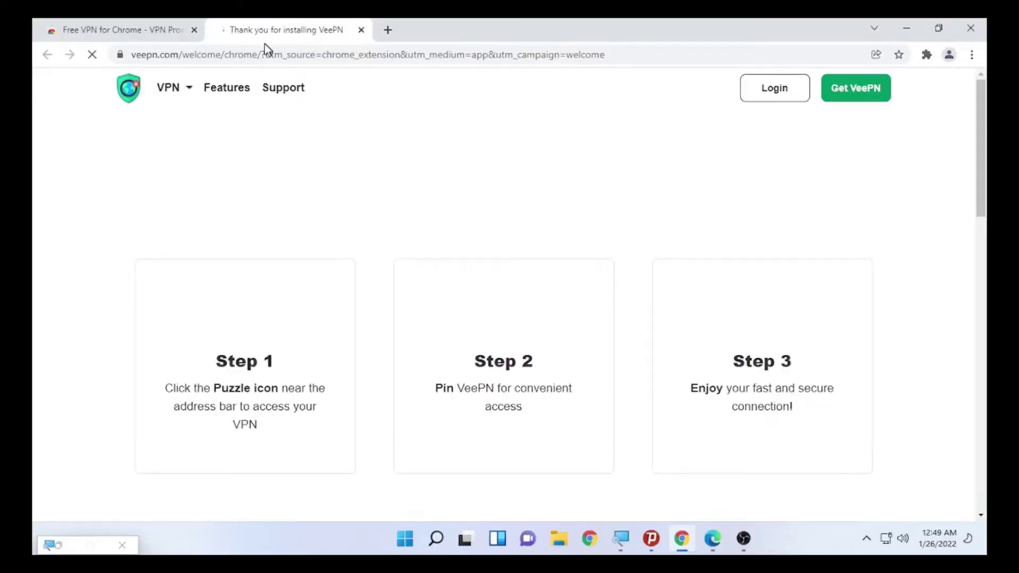
- Back on the store tab, launch Free VPN for Chrome from the Extensions menu
{"action": "left_click", "coordinate": [137, 26]}
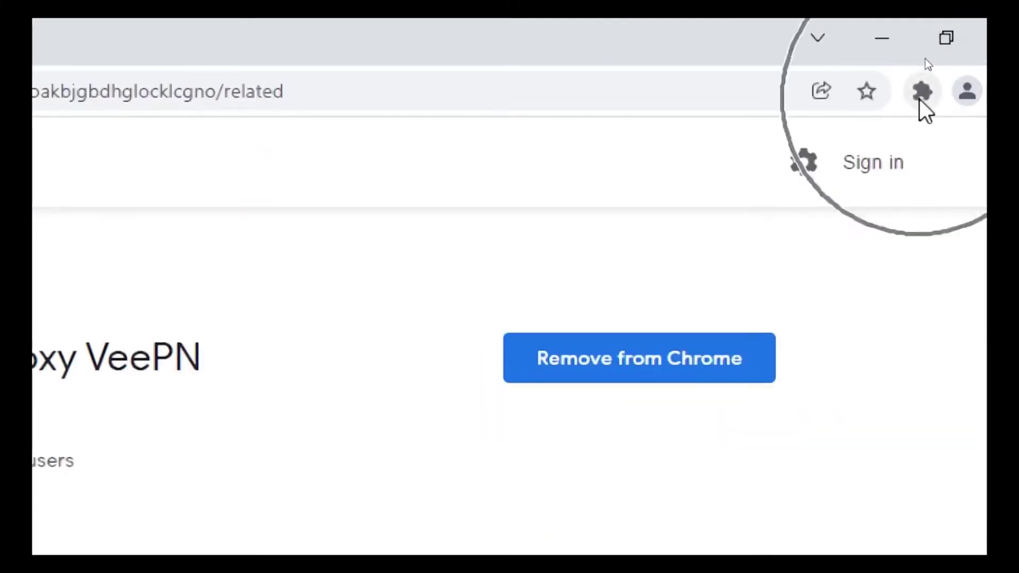
{"action": "left_click", "coordinate": [921, 96]}
{"action": "left_click", "coordinate": [663, 301]}
{"action": "left_click", "coordinate": [663, 302]}
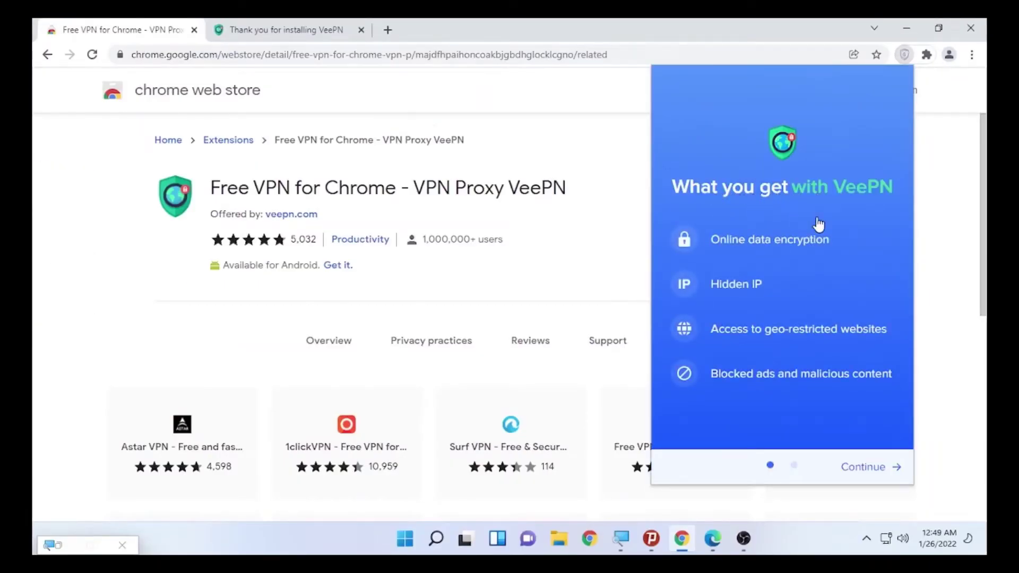
- Step through VeePN's intro screens and turn the VPN on via Amsterdam, Netherlands
{"action": "left_click", "coordinate": [867, 474]}
{"action": "left_click", "coordinate": [868, 474]}
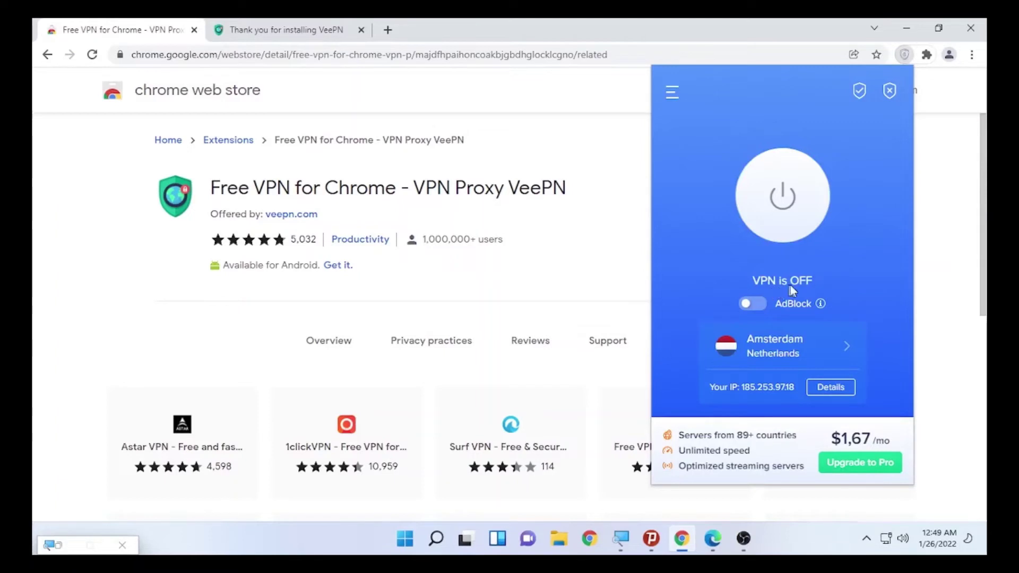
{"action": "left_click", "coordinate": [757, 313]}
{"action": "left_click", "coordinate": [788, 226]}
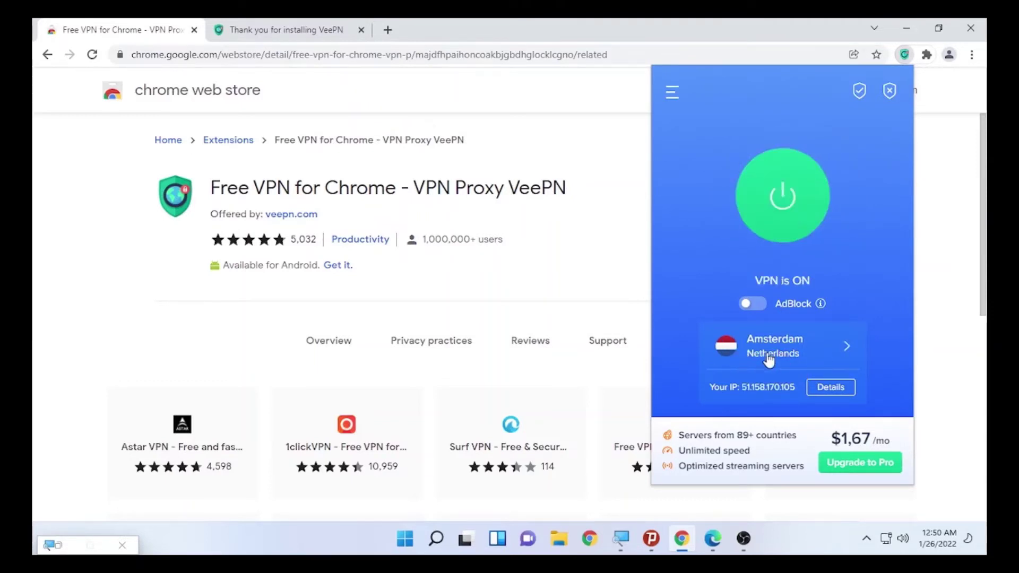
- Browse VeePN's free and premium locations, keep Netherlands, then dismiss the popup
{"action": "left_click", "coordinate": [848, 346]}
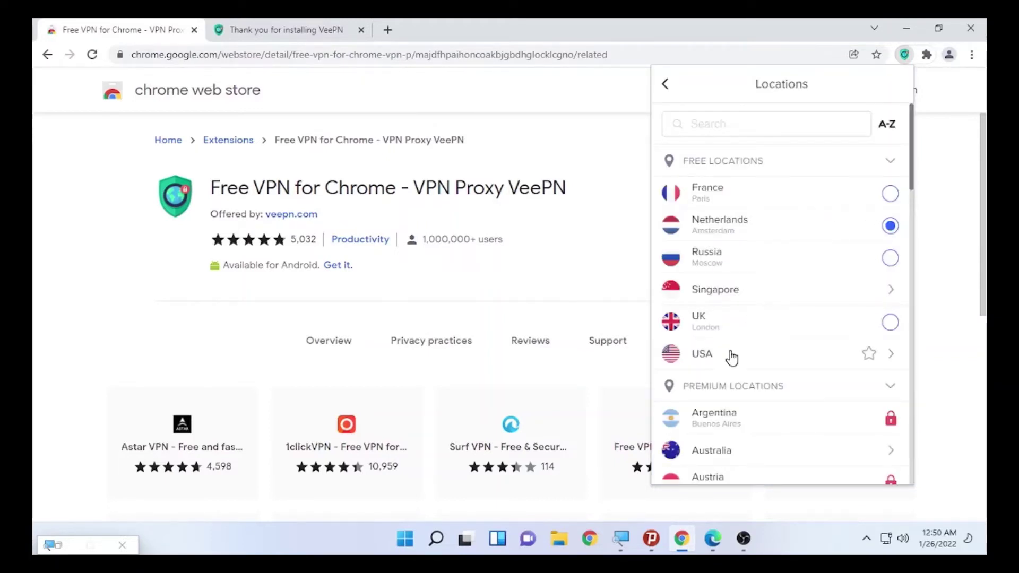
{"action": "scroll", "coordinate": [785, 297], "scroll_direction": "down", "scroll_amount": 1}
{"action": "scroll", "coordinate": [786, 303], "scroll_direction": "down", "scroll_amount": 15}
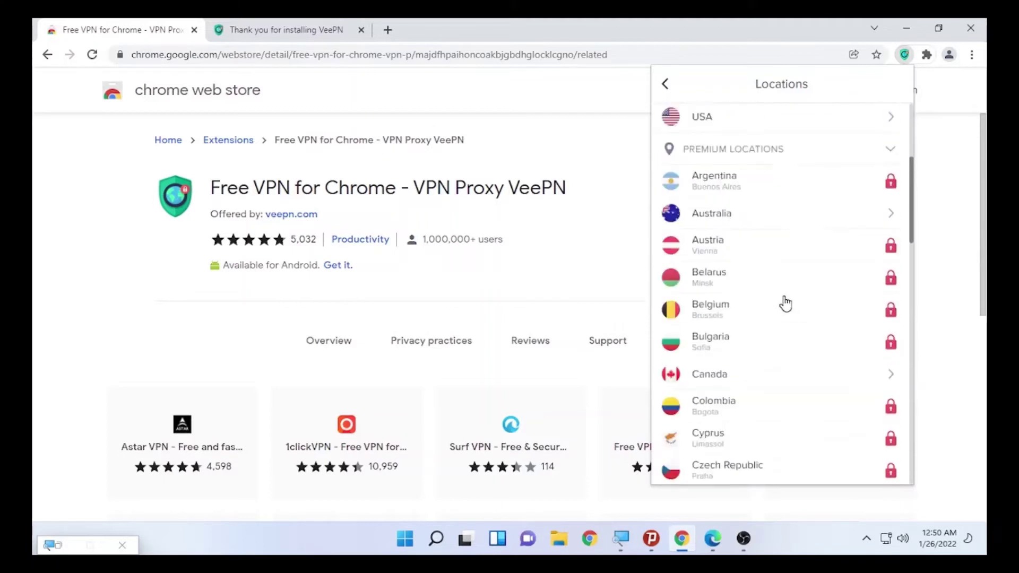
{"action": "scroll", "coordinate": [786, 304], "scroll_direction": "down", "scroll_amount": 7}
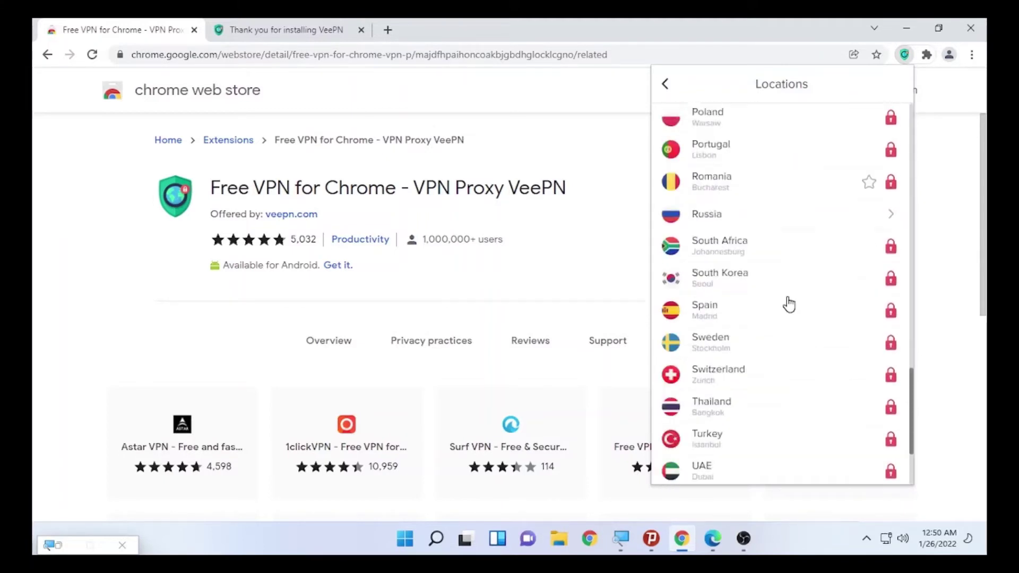
{"action": "scroll", "coordinate": [785, 282], "scroll_direction": "up", "scroll_amount": 8}
{"action": "scroll", "coordinate": [786, 277], "scroll_direction": "up", "scroll_amount": 15}
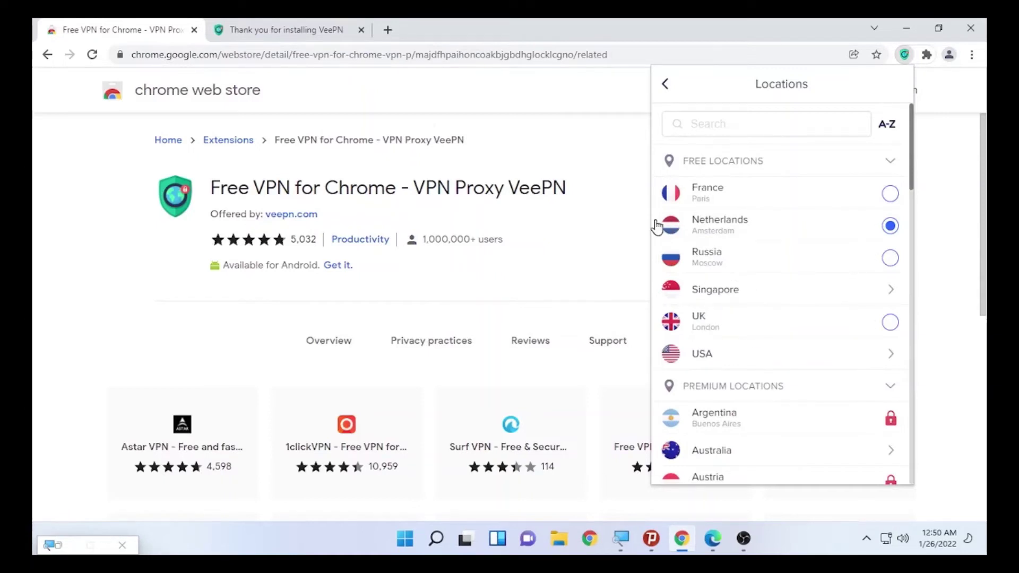
{"action": "left_click", "coordinate": [578, 123]}
- Return to the veepn results and delete the old query from the store search box
{"action": "left_click", "coordinate": [34, 56]}
{"action": "left_click", "coordinate": [35, 57]}
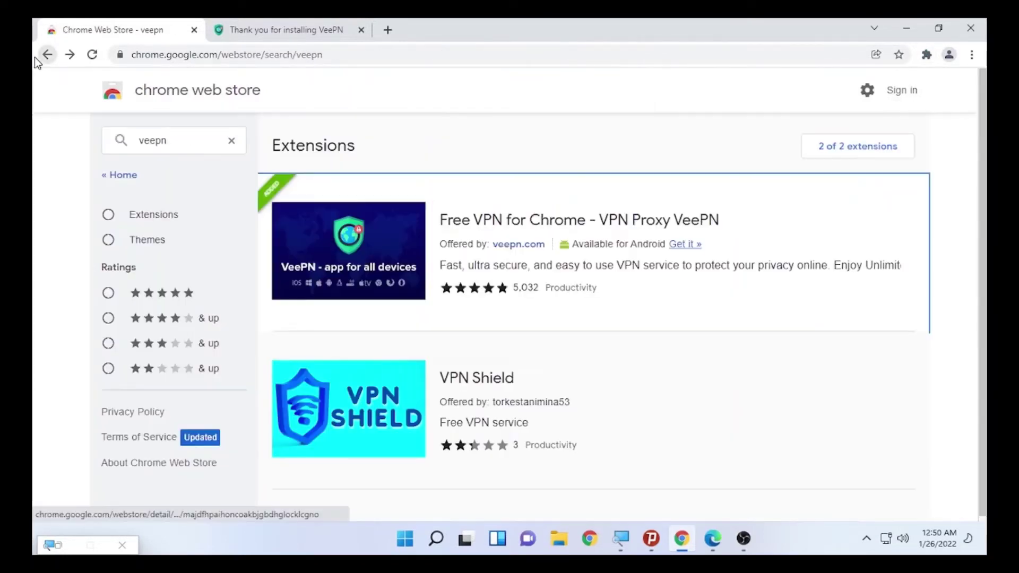
{"action": "left_click_drag", "start_coordinate": [182, 140], "coordinate": [87, 143]}
{"action": "key", "text": "BackSpace"}
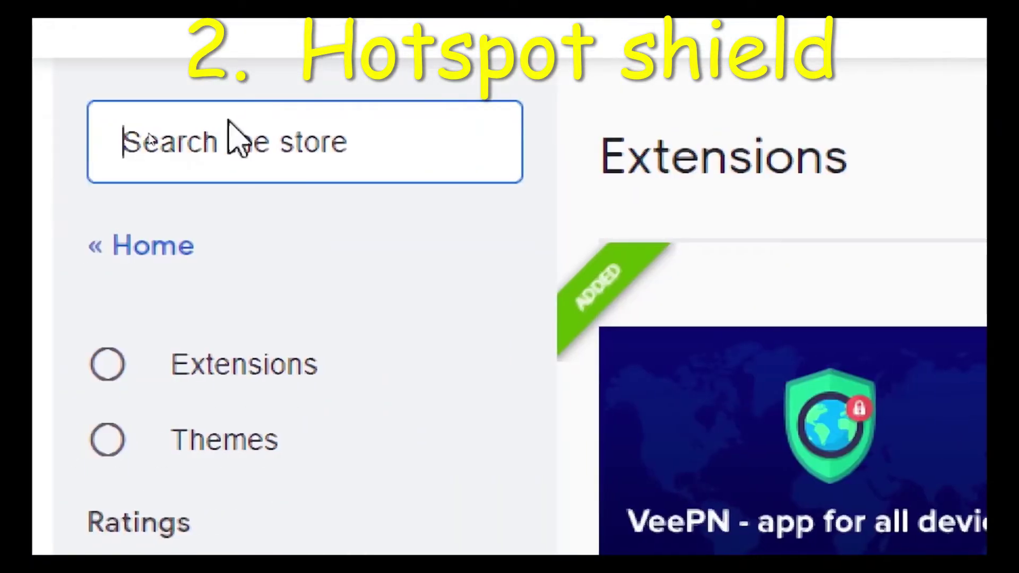
- Search the store for 'hotspot shield' and open the Hotspot Shield Elite VPN Proxy listing
{"action": "type", "text": "hot"}
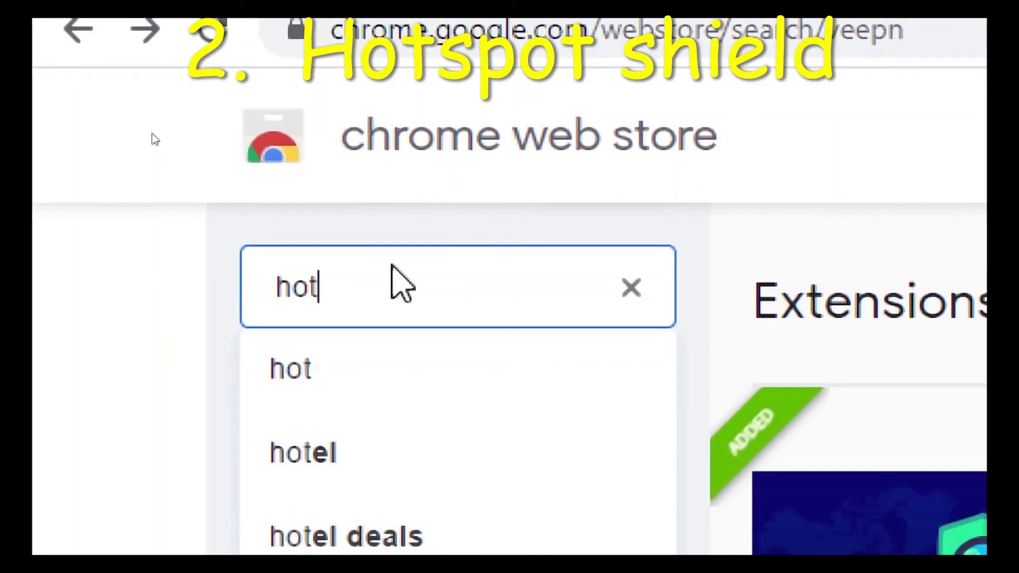
{"action": "type", "text": "spot"}
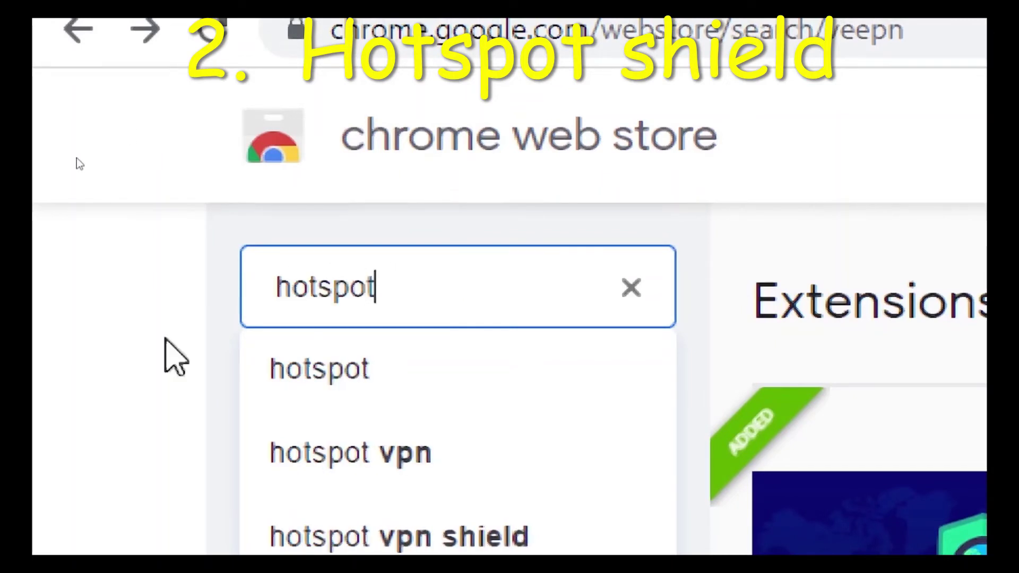
{"action": "type", "text": " s"}
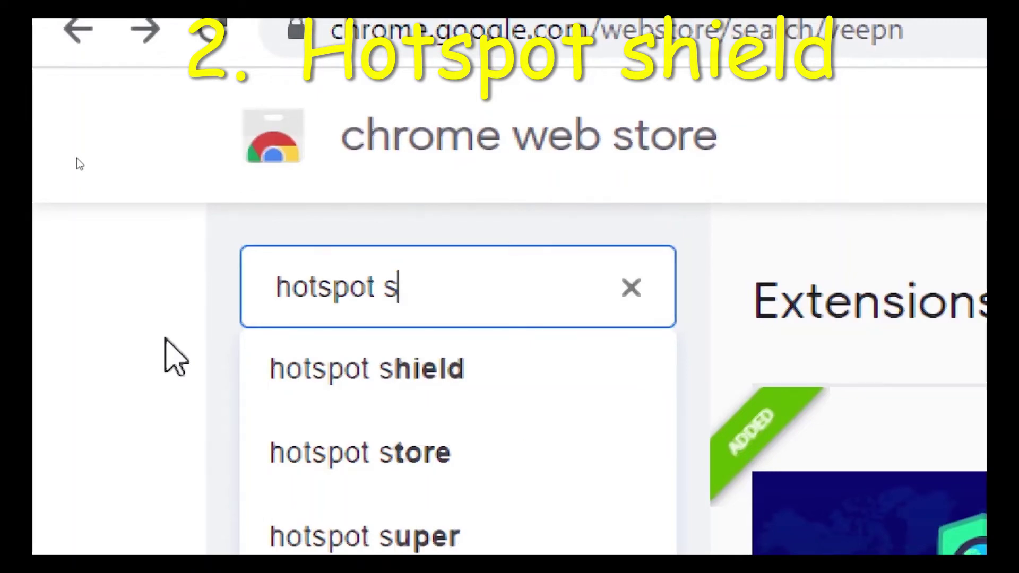
{"action": "left_click", "coordinate": [366, 369]}
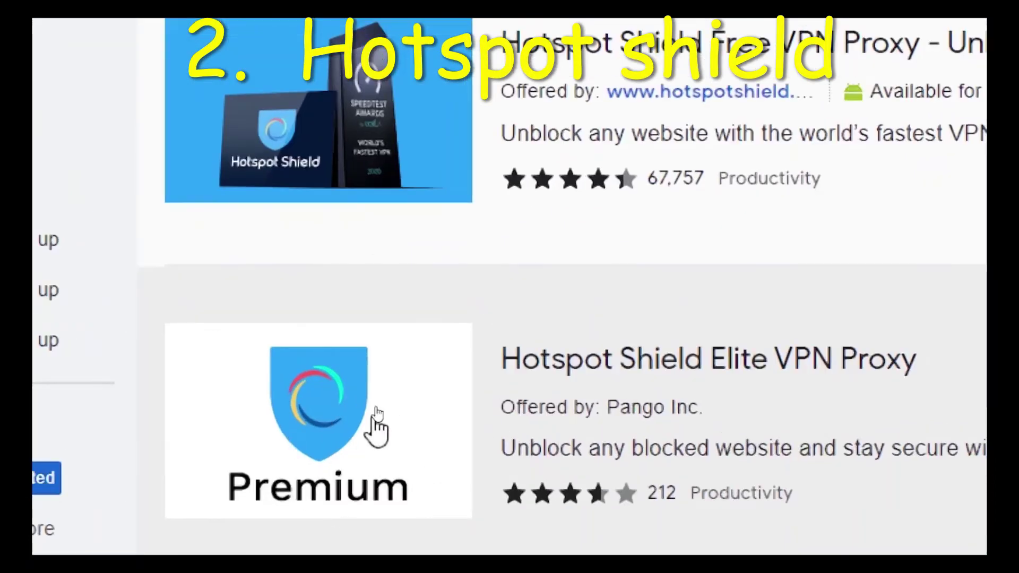
{"action": "left_click", "coordinate": [376, 404]}
- Add Hotspot Shield Elite VPN Proxy to Chrome and confirm in the Add extension dialog
{"action": "left_click", "coordinate": [685, 364]}
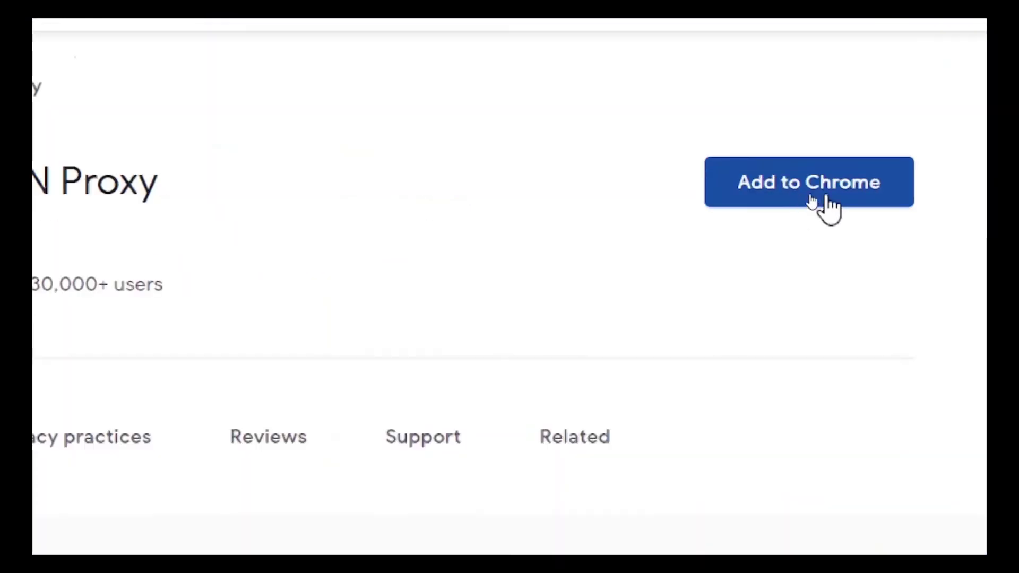
{"action": "left_click", "coordinate": [811, 195]}
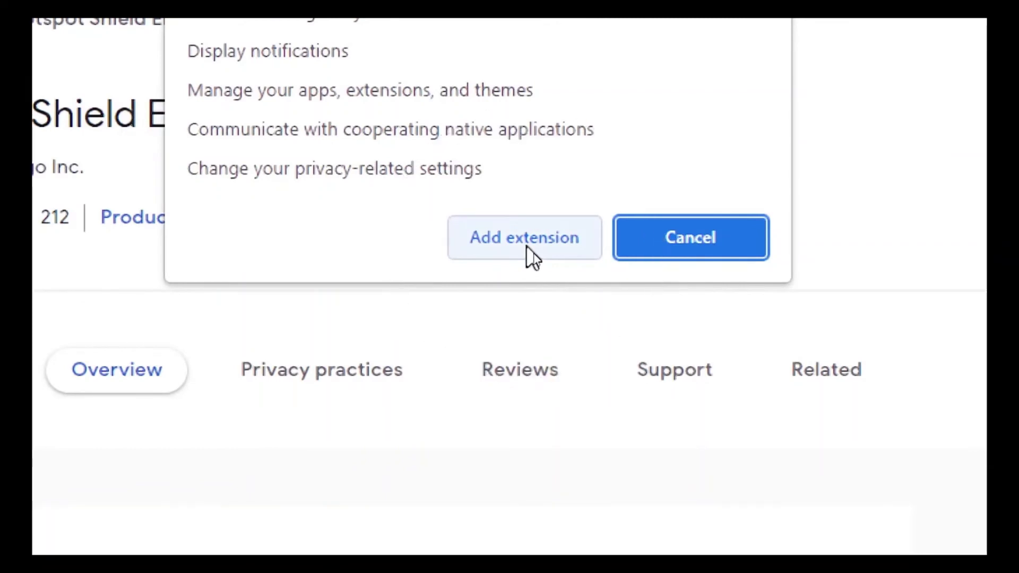
{"action": "left_click", "coordinate": [529, 256]}
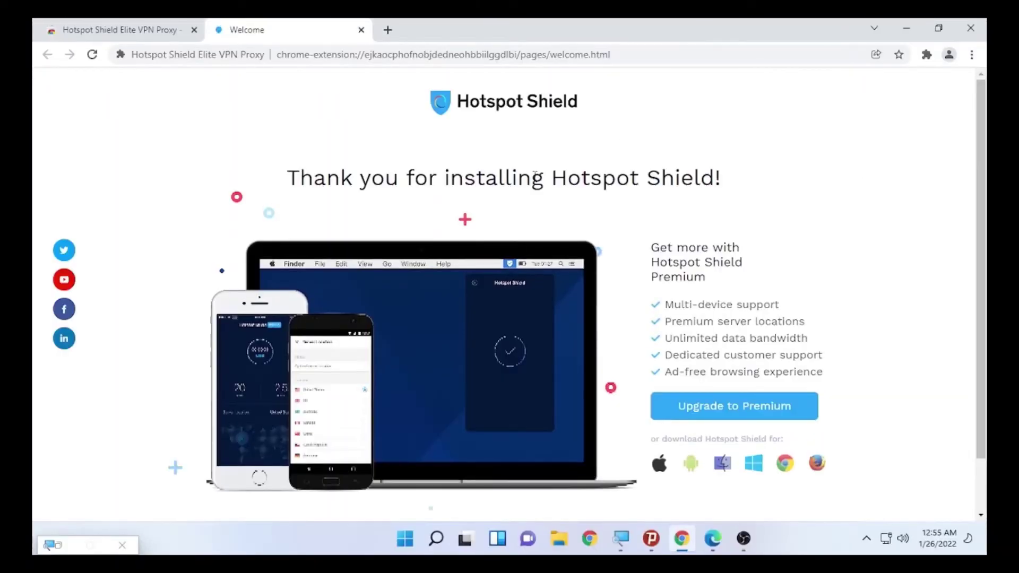
- Back on the Hotspot Shield store tab, confirm Hotspot Shield appears in the Extensions menu
{"action": "left_click", "coordinate": [190, 29]}
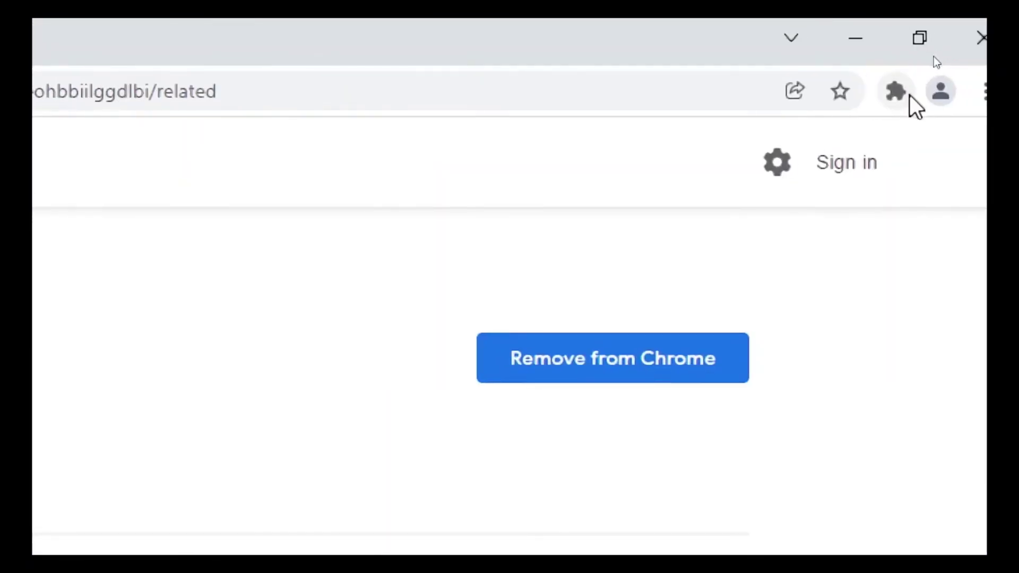
{"action": "left_click", "coordinate": [908, 97]}
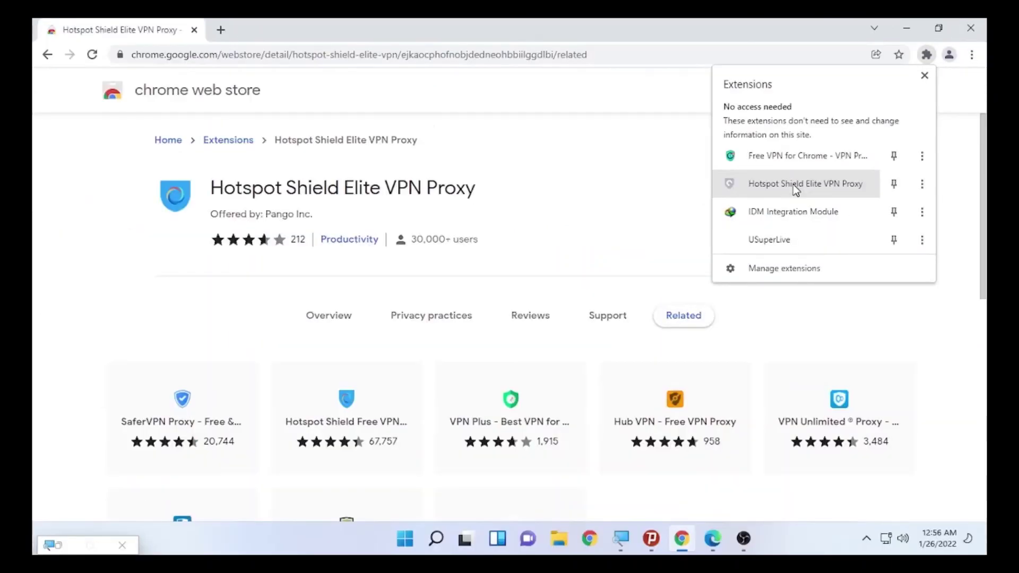
{"action": "left_click", "coordinate": [569, 187]}
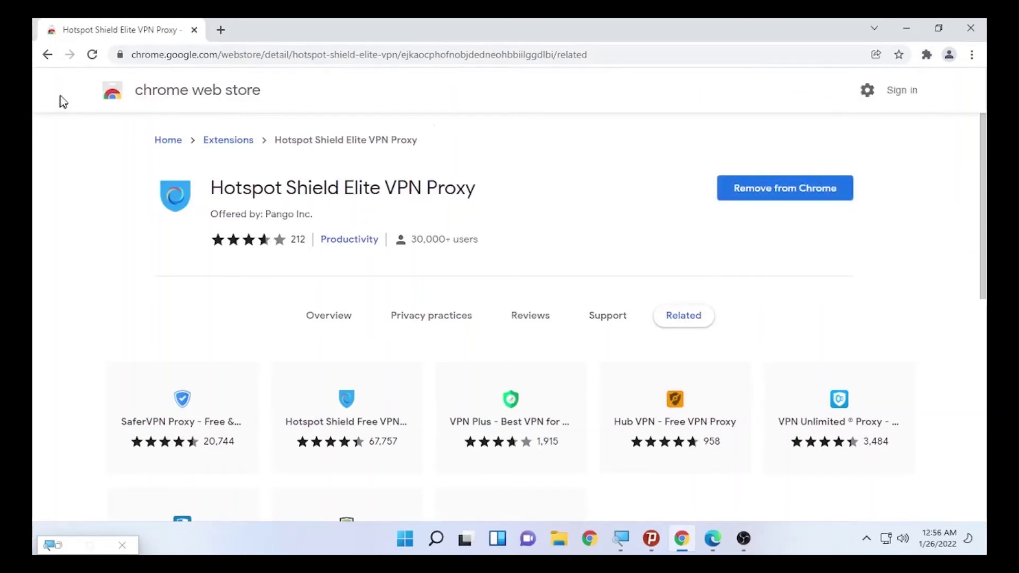
- Go back to the store's extensions home page and search for 'betternet'
{"action": "left_click", "coordinate": [47, 54]}
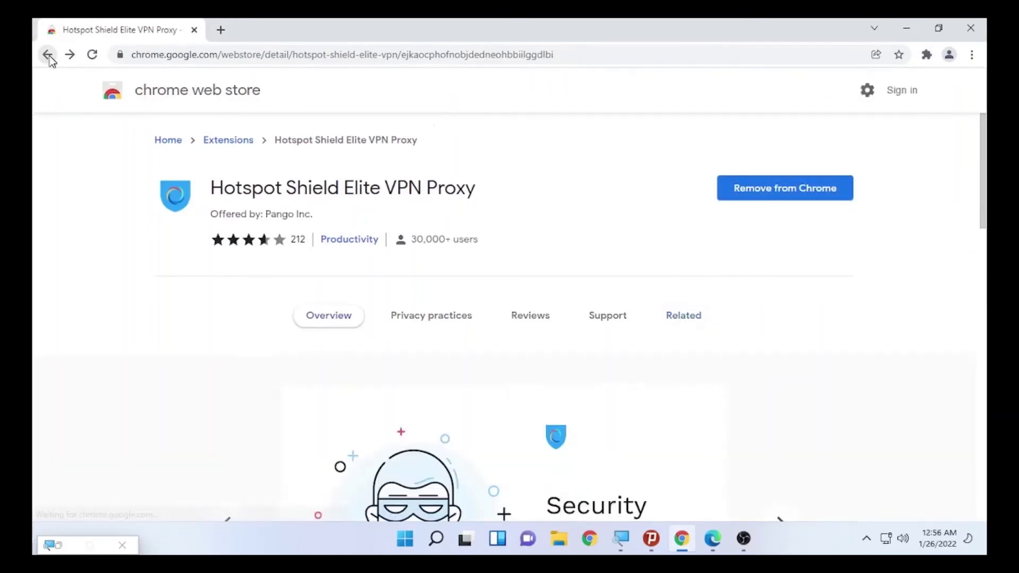
{"action": "left_click", "coordinate": [47, 55]}
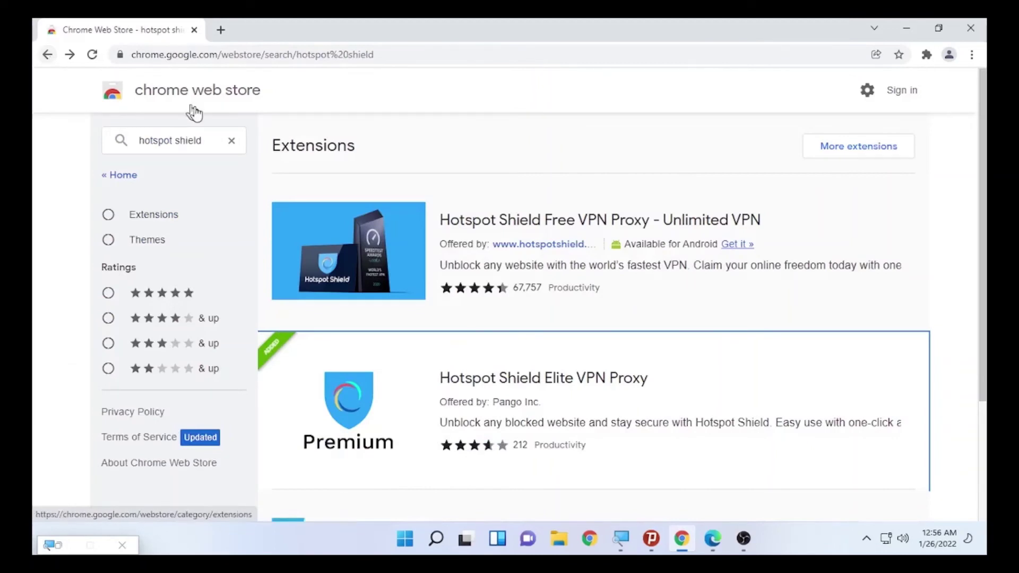
{"action": "left_click", "coordinate": [213, 137]}
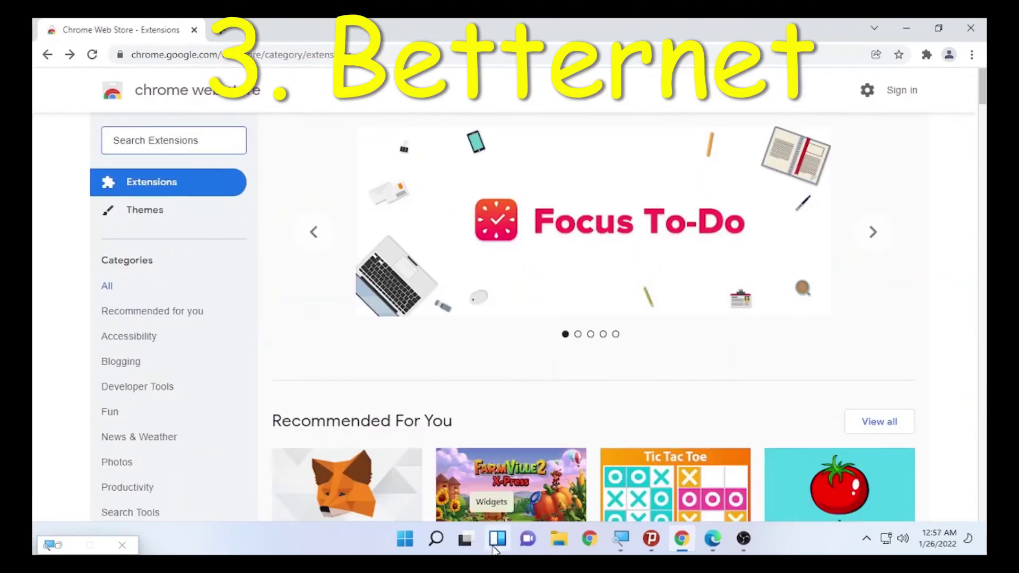
{"action": "type", "text": "be"}
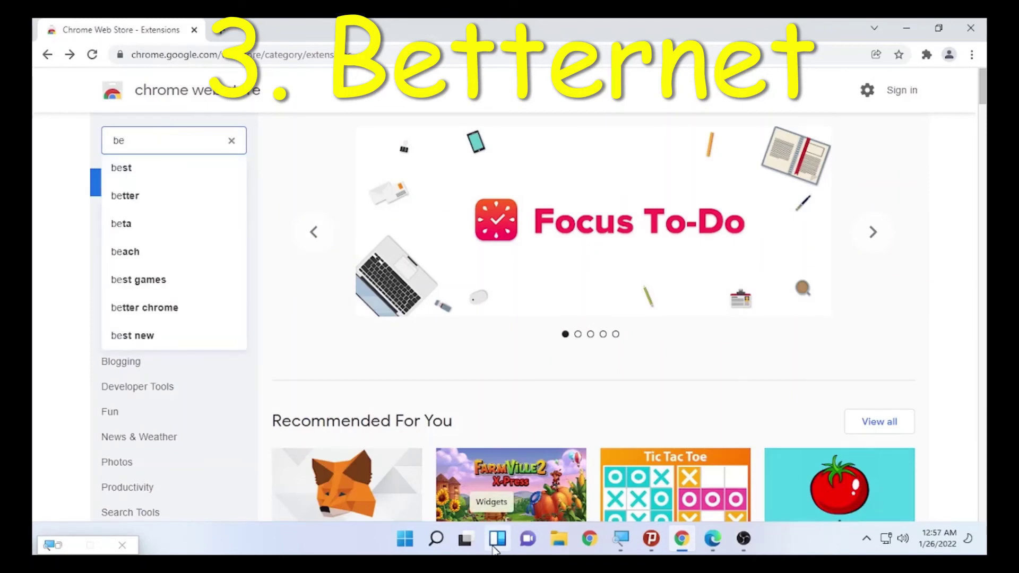
{"action": "type", "text": "tte"}
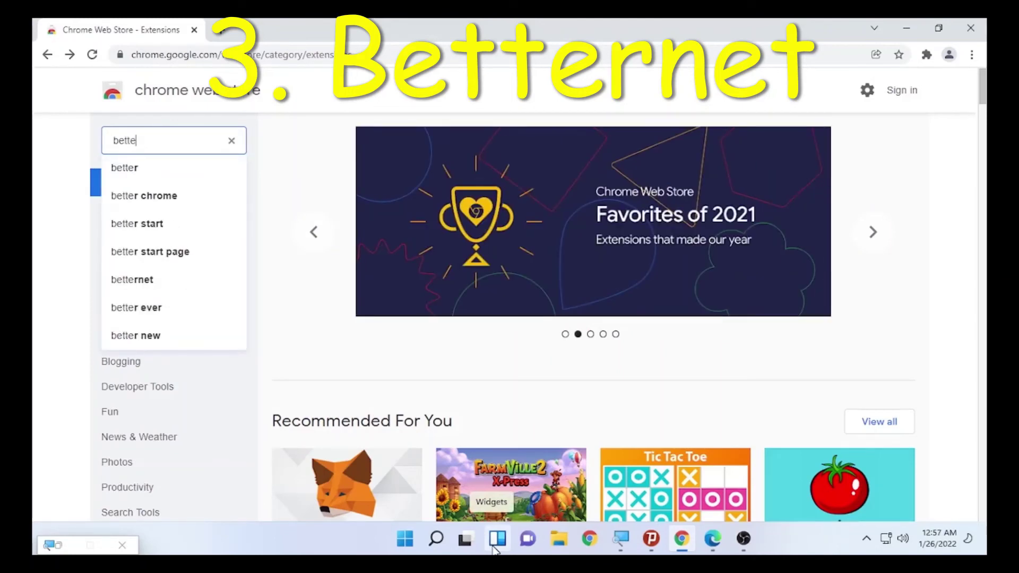
{"action": "type", "text": "rnet"}
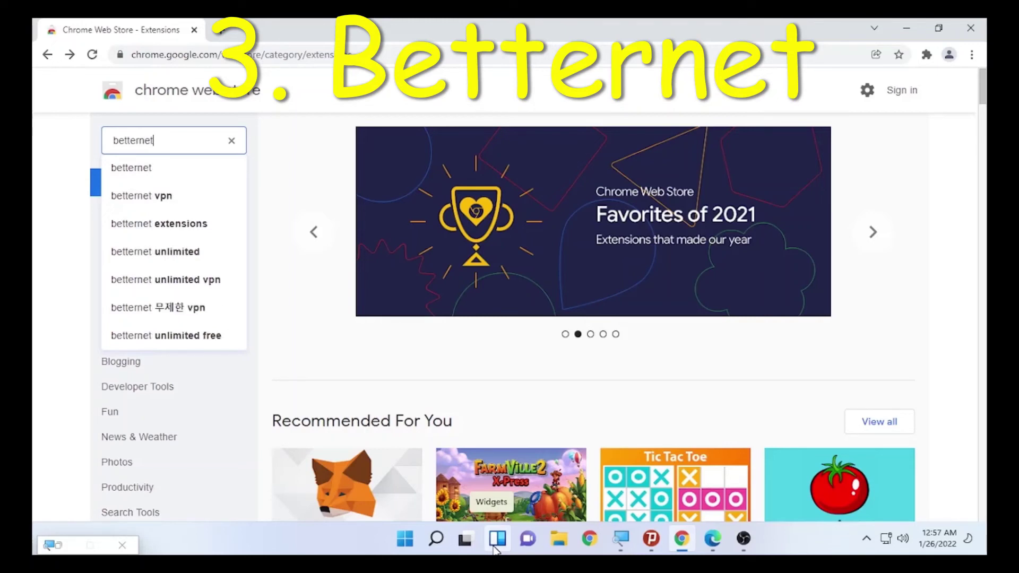
{"action": "key", "text": "Return"}
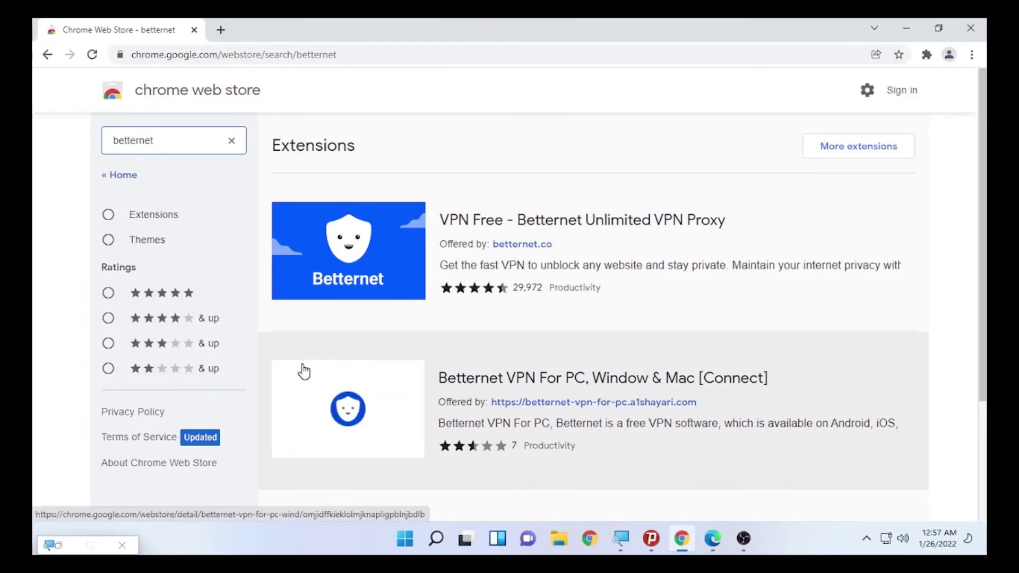
- Add the VPN Free - Betternet Unlimited VPN Proxy extension to Chrome
{"action": "scroll", "coordinate": [473, 154], "scroll_direction": "down", "scroll_amount": 1}
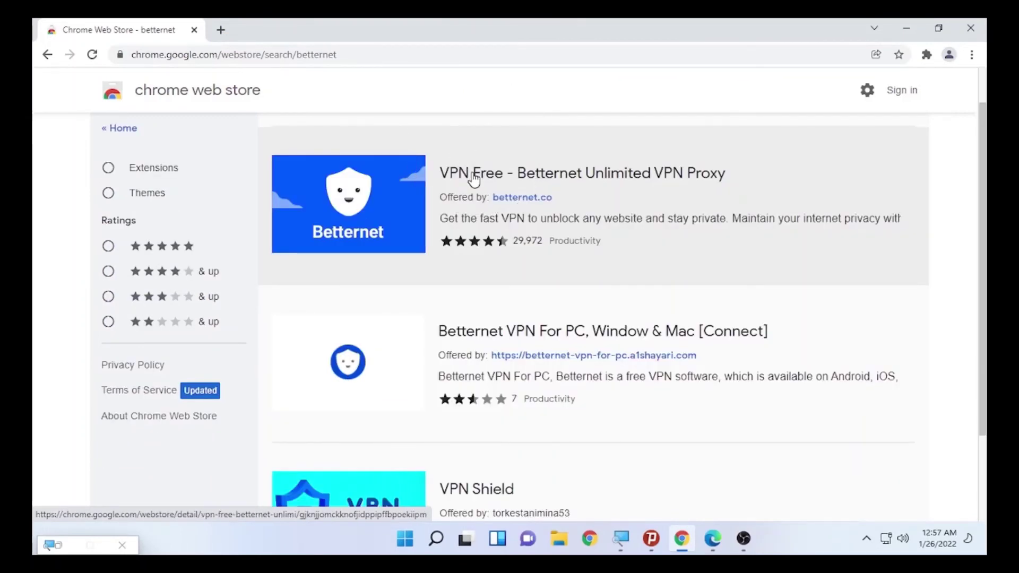
{"action": "left_click", "coordinate": [474, 179]}
{"action": "left_click", "coordinate": [474, 179]}
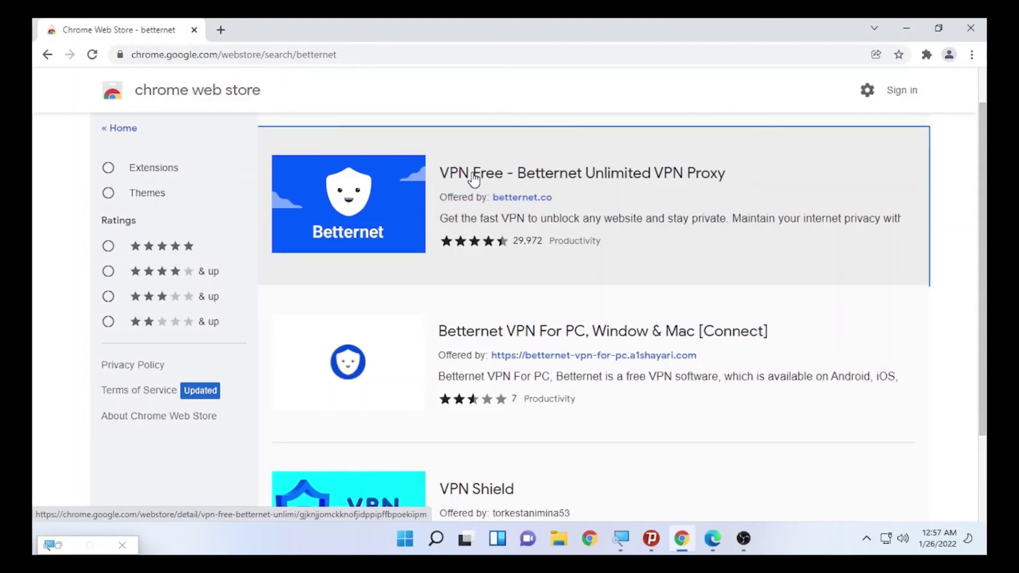
{"action": "left_click", "coordinate": [782, 194]}
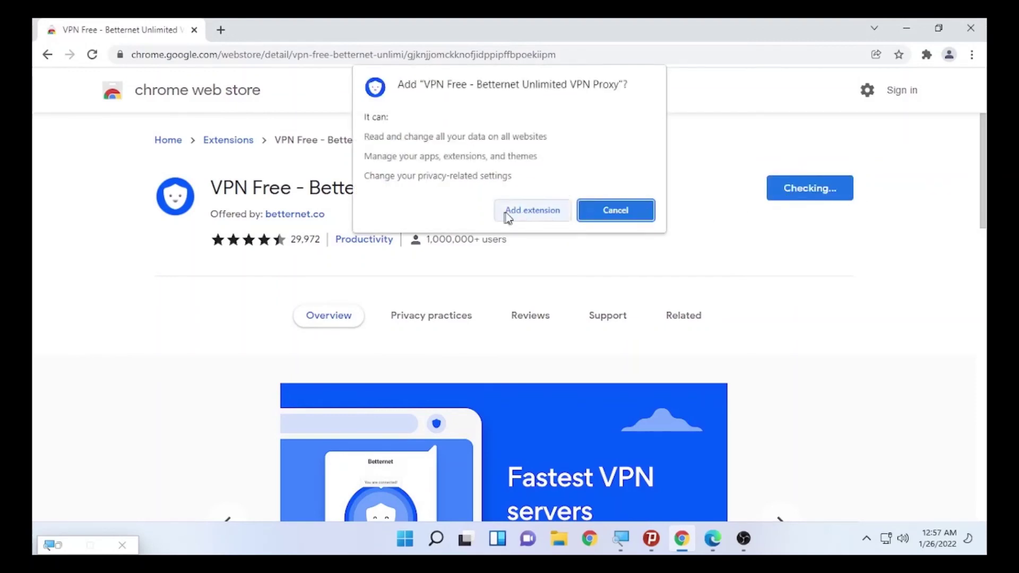
{"action": "left_click", "coordinate": [521, 211]}
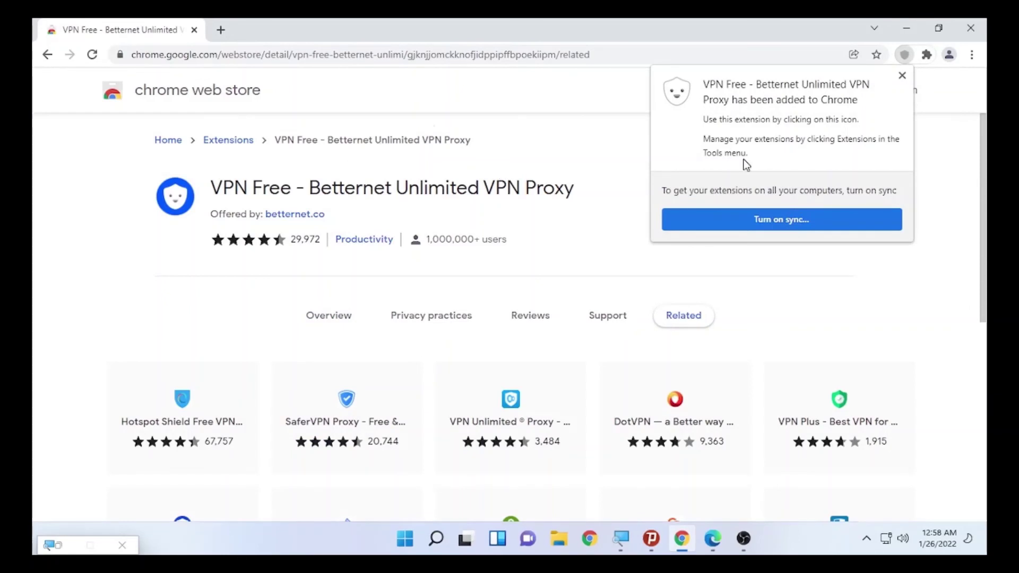
- From the Betternet store tab, check that VeePN, Hotspot Shield and Betternet appear in the Extensions menu
{"action": "left_click", "coordinate": [761, 221]}
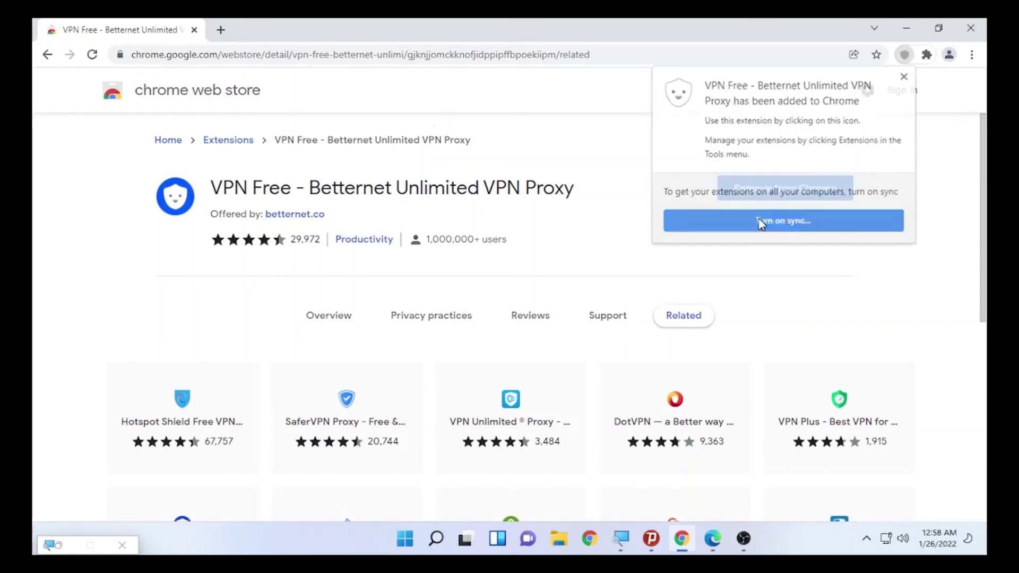
{"action": "left_click", "coordinate": [165, 24]}
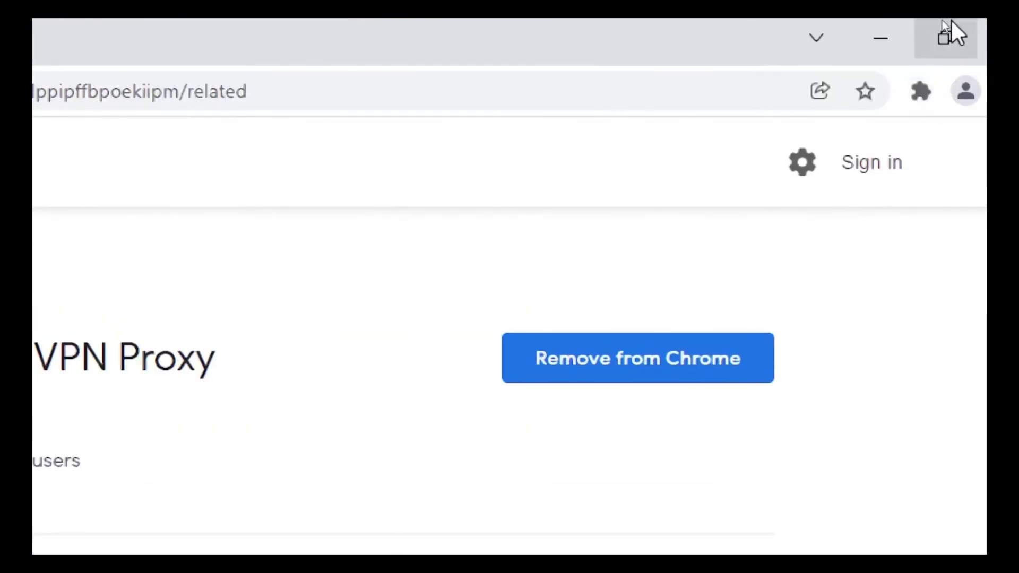
{"action": "left_click", "coordinate": [922, 95]}
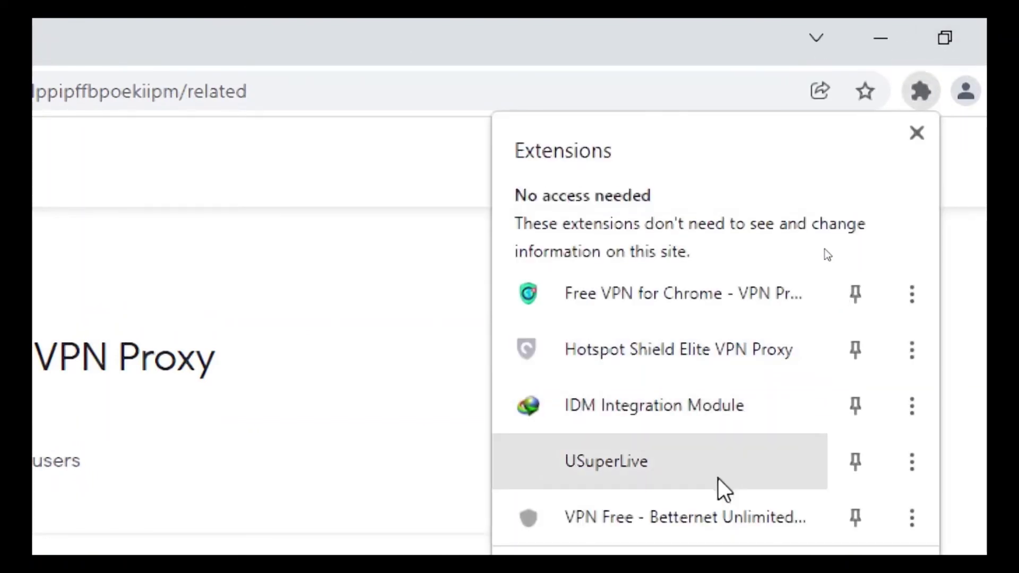